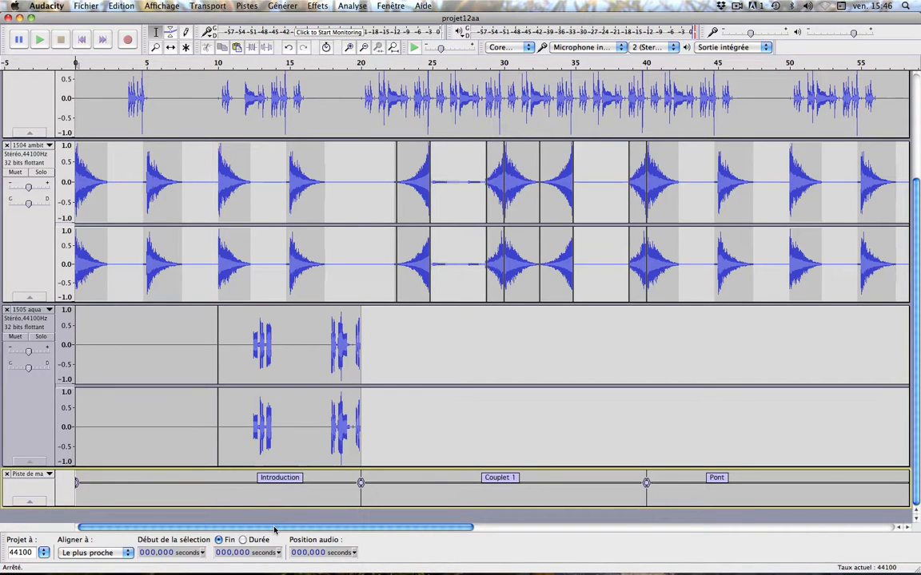
- Look over the arrangement through to its end and listen to the project from the start into Couplet 1
left_click_drag(274, 530, 613, 555)
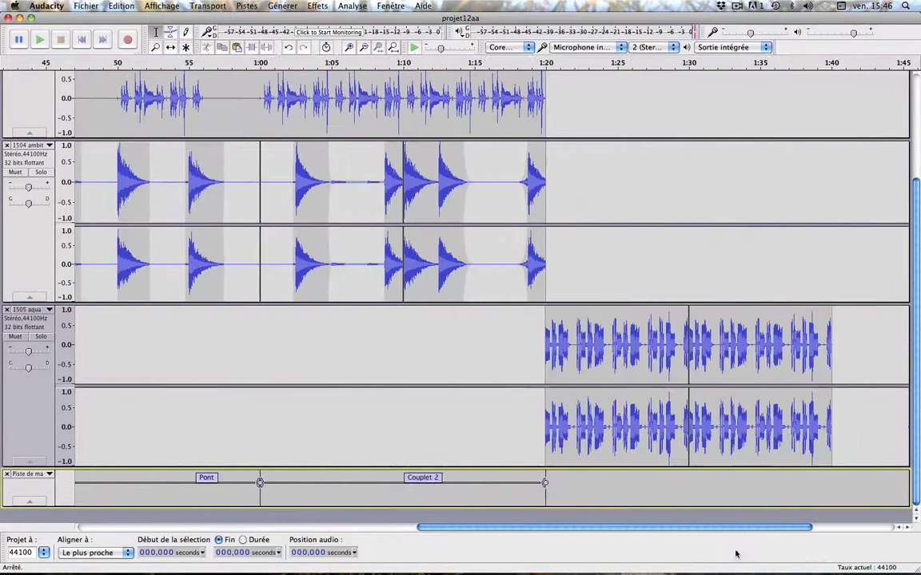
left_click_drag(736, 553, 734, 552)
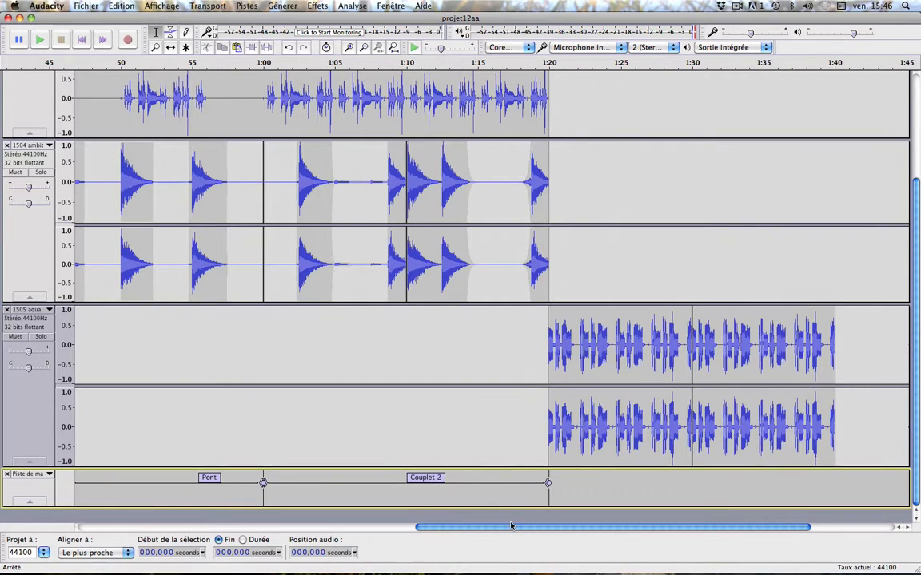
left_click_drag(512, 528, 91, 531)
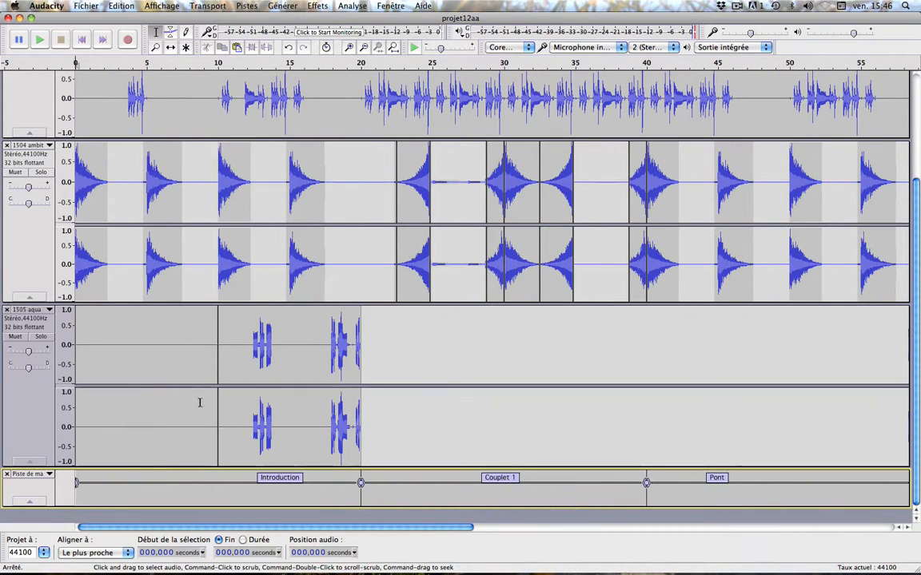
left_click(42, 42)
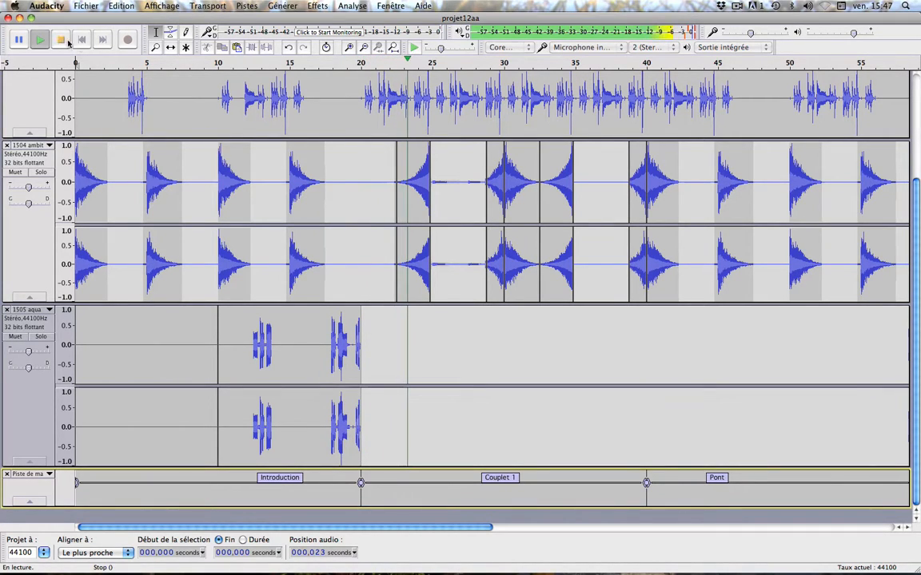
left_click(60, 38)
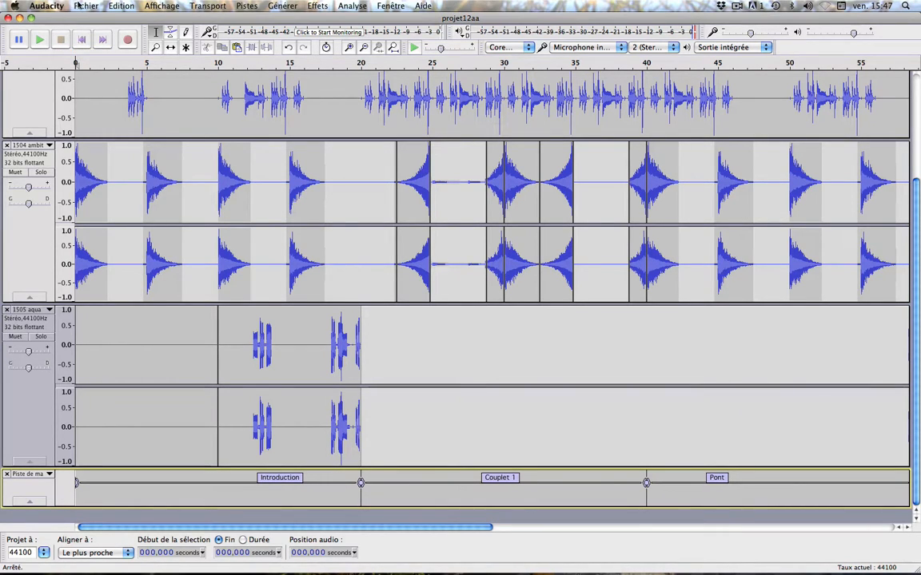
- Import the audio file 1518 dot matrix synth chords.wav, making a copy of the file before editing
left_click(83, 5)
mouse_move(154, 132)
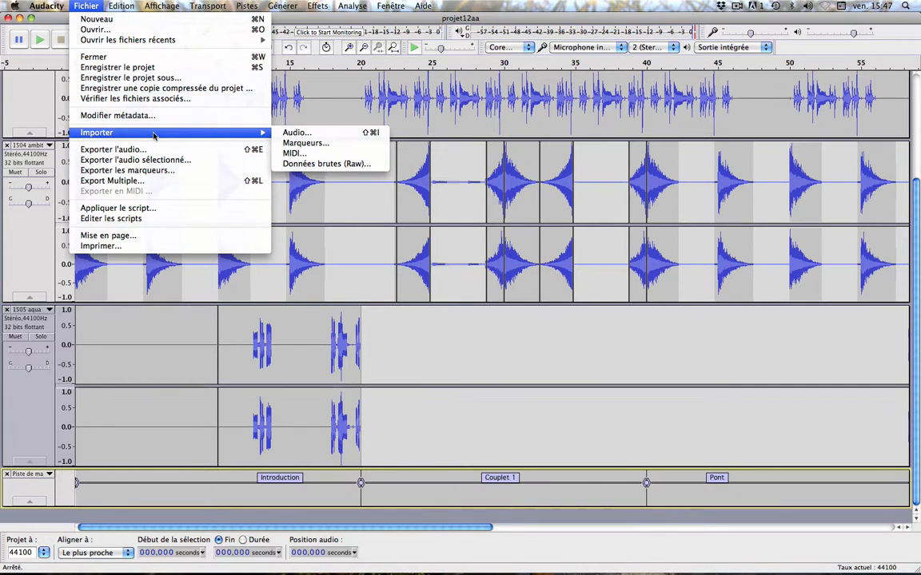
left_click(326, 134)
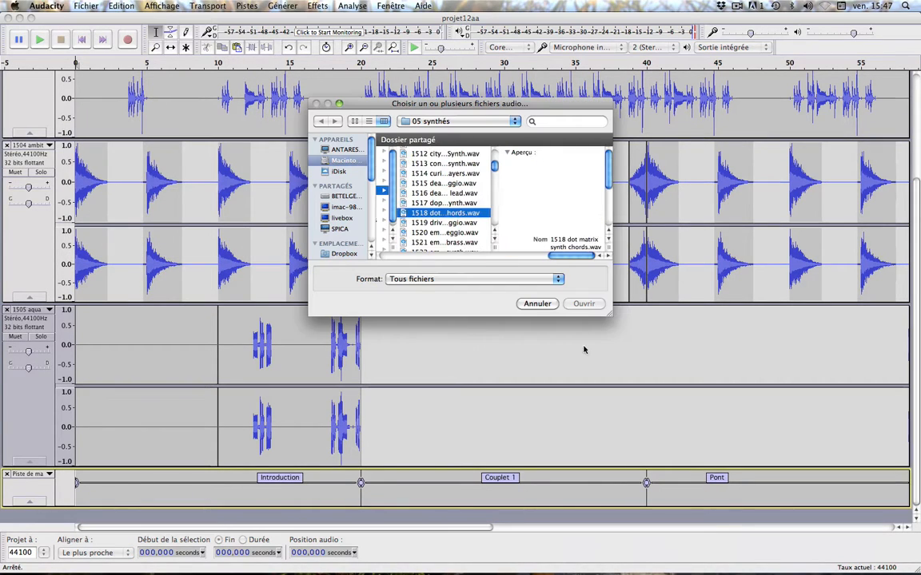
left_click(583, 304)
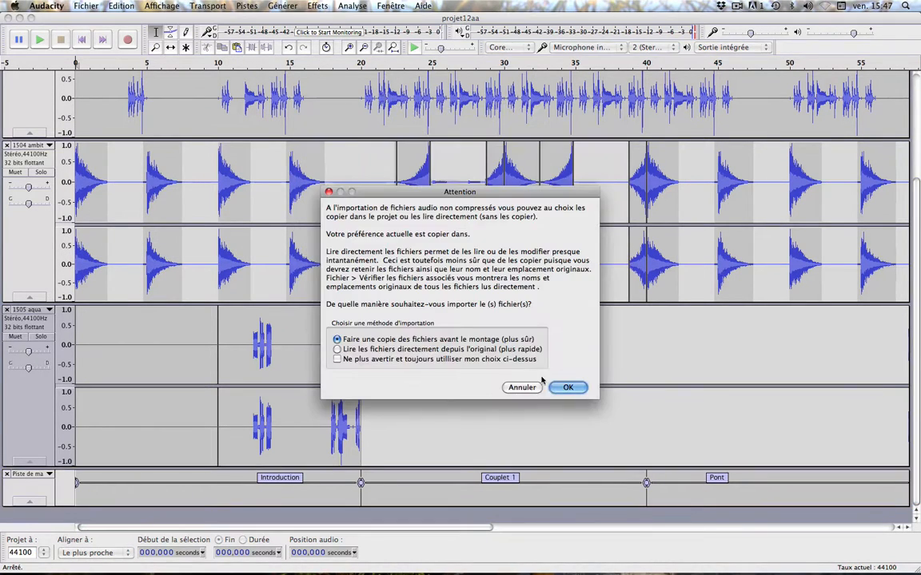
left_click(565, 387)
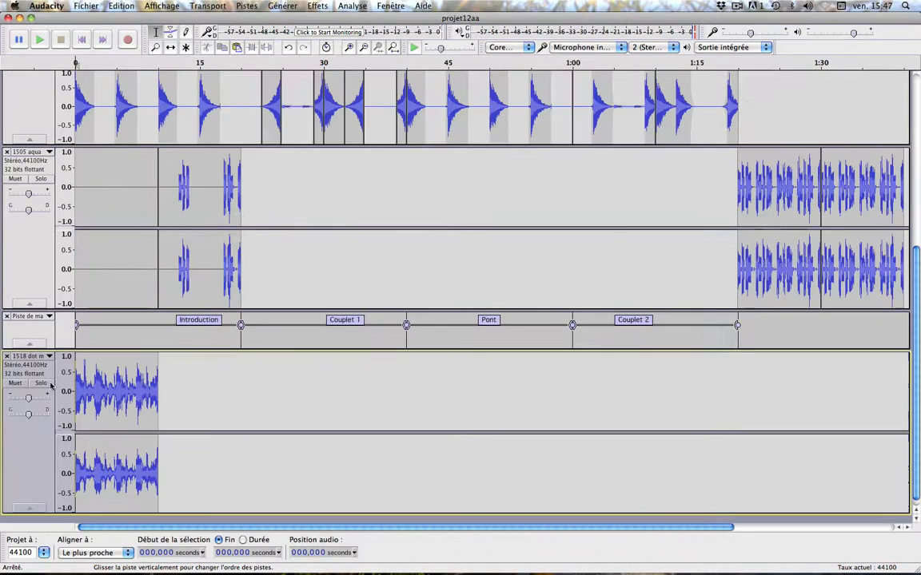
- Listen to the 1518 dot matrix track on its own in solo, ending with solo switched off
left_click(41, 384)
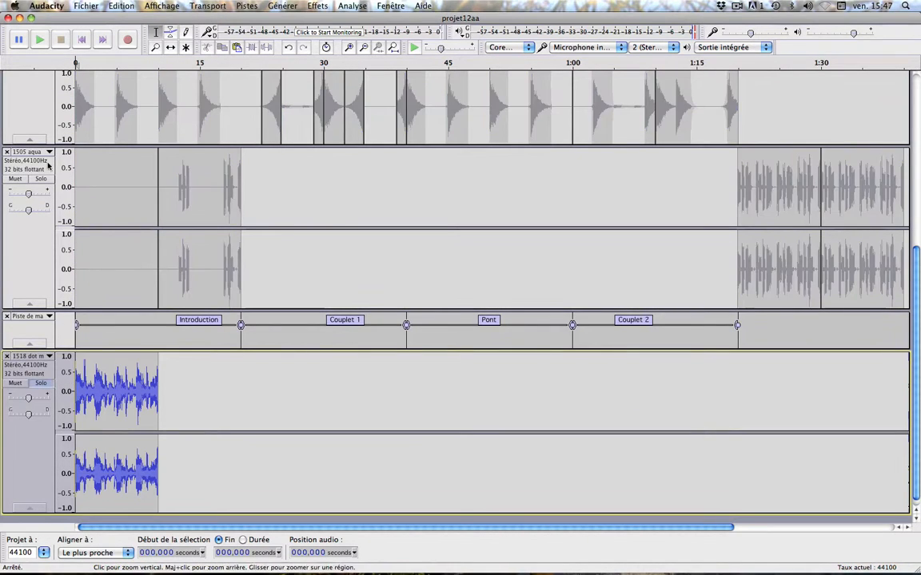
left_click(43, 41)
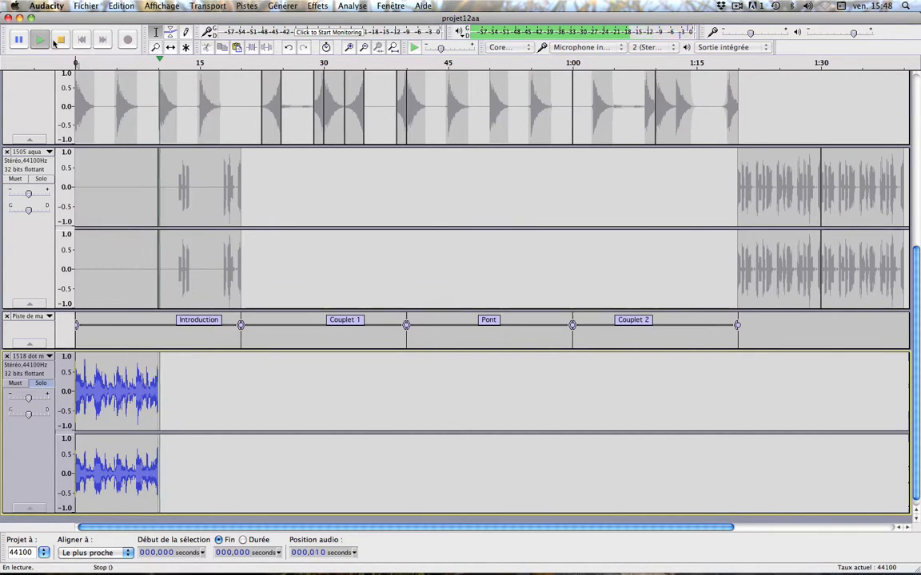
left_click(60, 44)
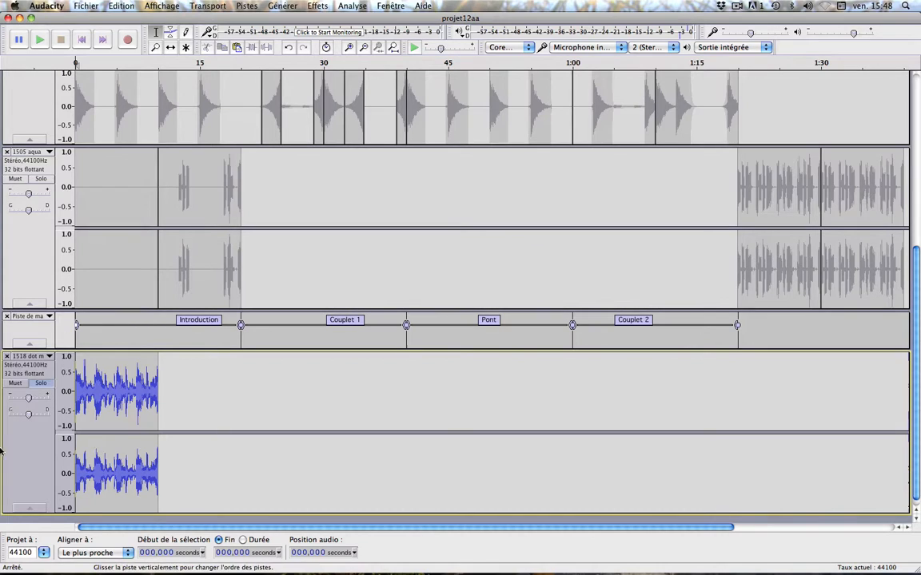
left_click(40, 383)
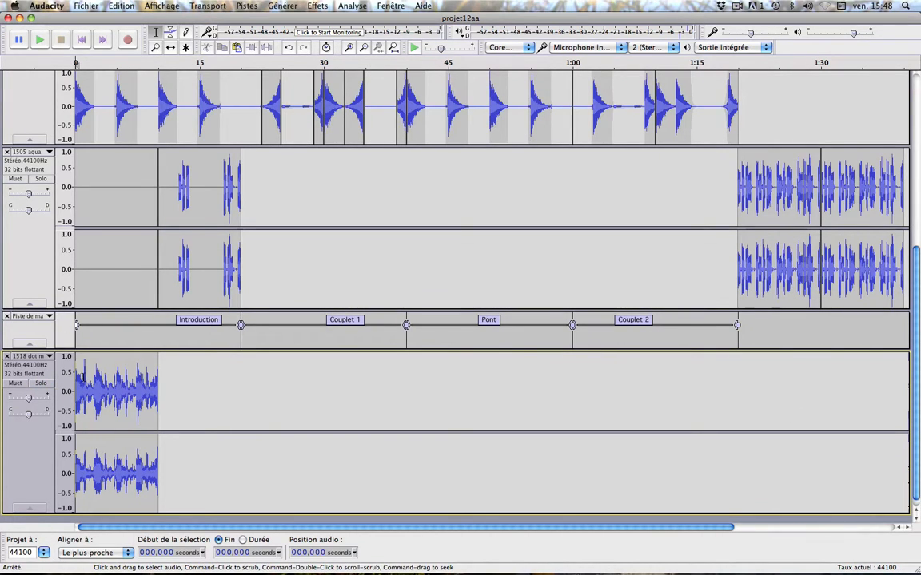
- Copy the whole 10-second synth chords clip and paste it directly after the original at 10 seconds
left_click(99, 369)
left_click(73, 372, "shift")
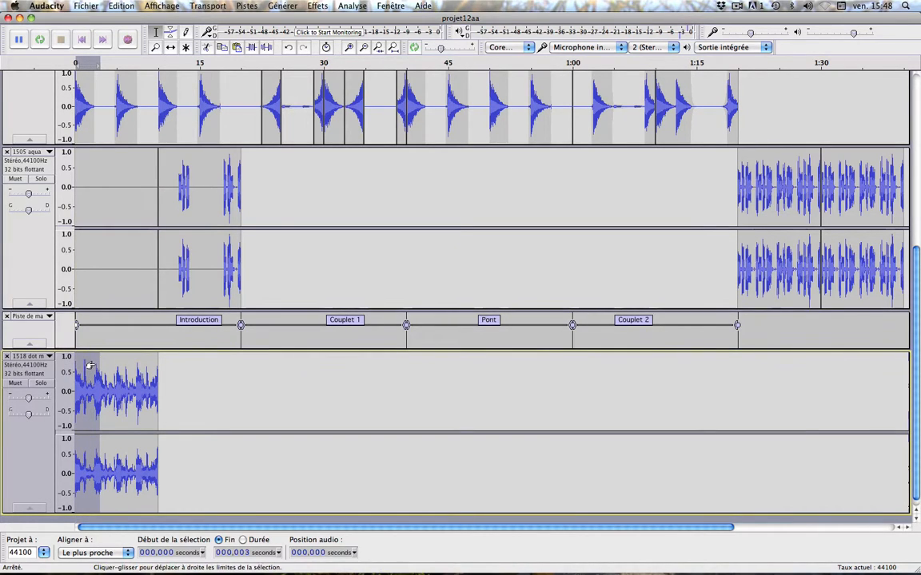
left_click_drag(91, 365, 152, 361)
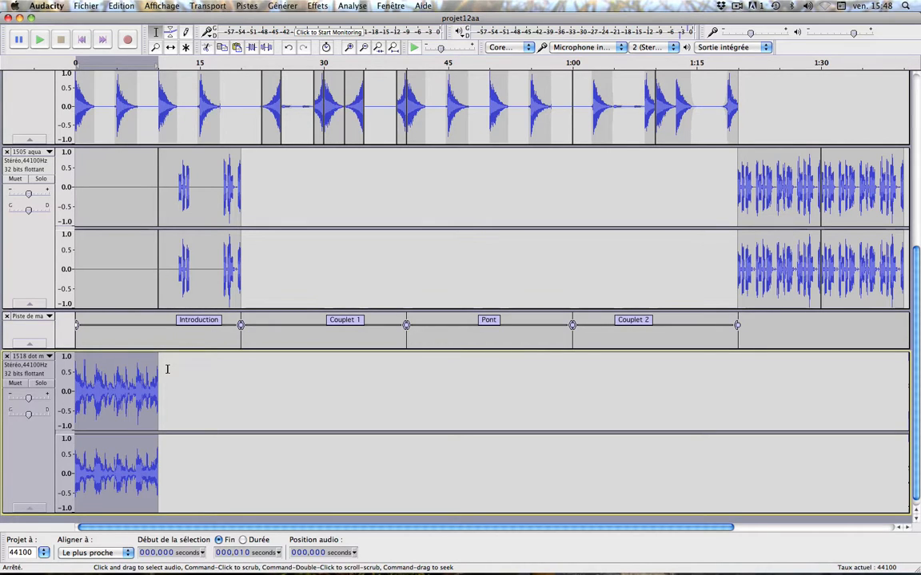
left_click(167, 369)
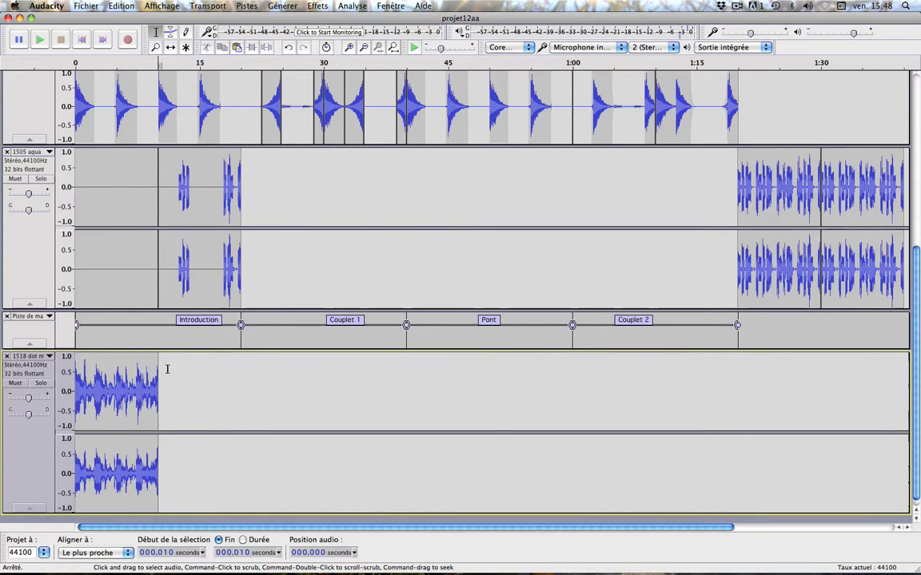
key("super+v")
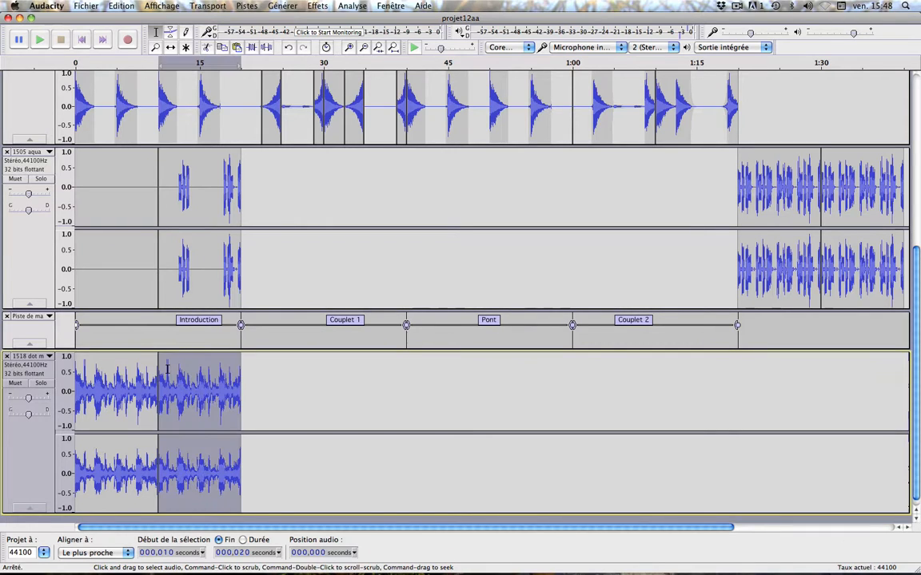
- Paste the synth chords clip six more times end to end, filling the track to the end of Couplet 2
key("Right")
key("super+v")
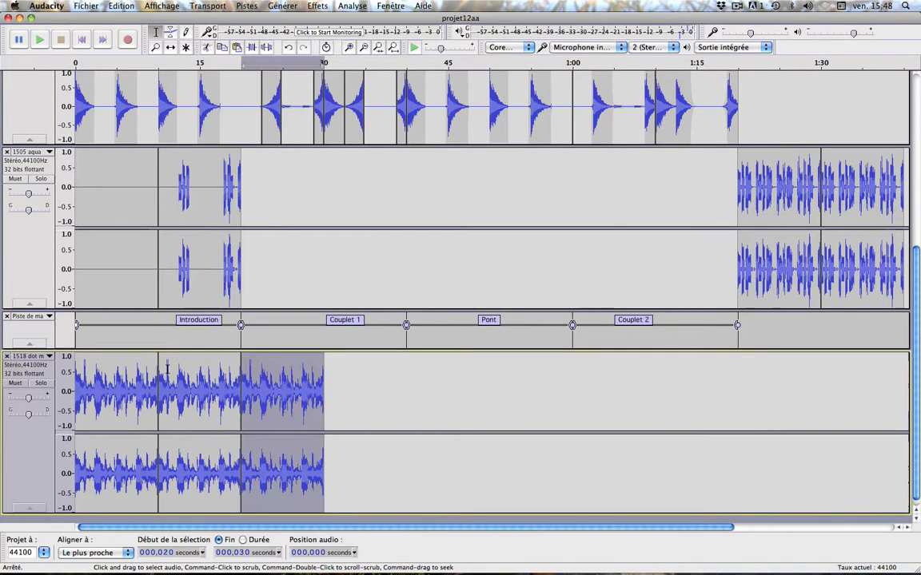
key("Right")
key("super+v")
key("Right")
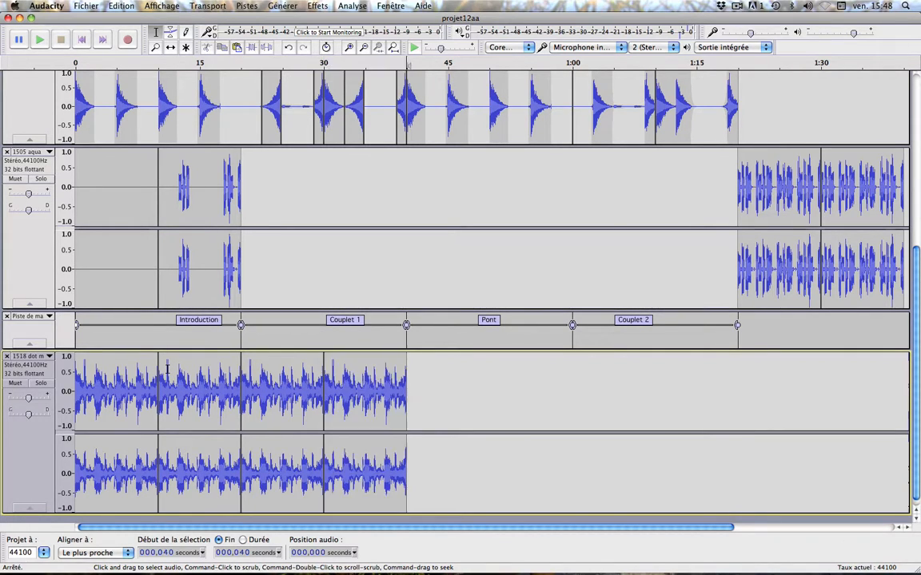
key("super+v")
key("Right")
key("super+v")
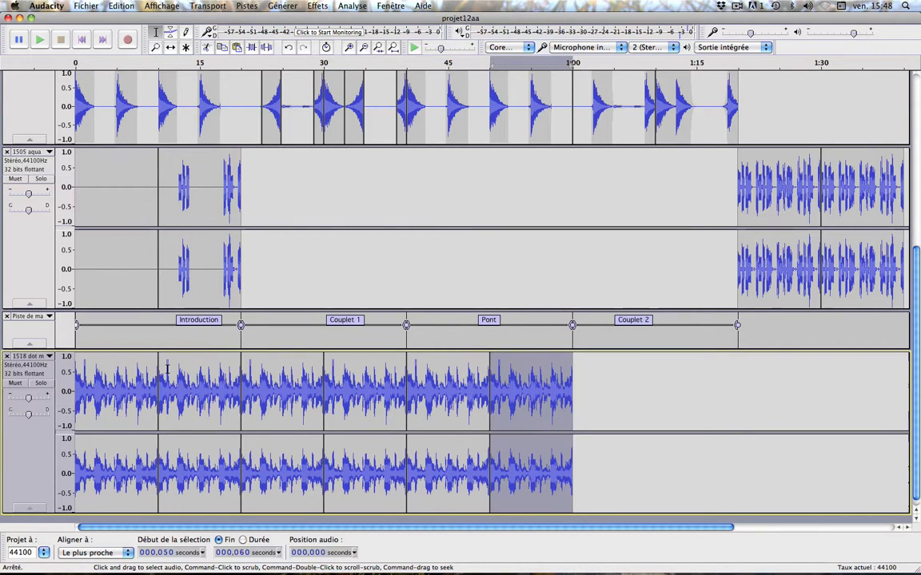
key("Right")
key("super+v")
key("Right")
key("super+v")
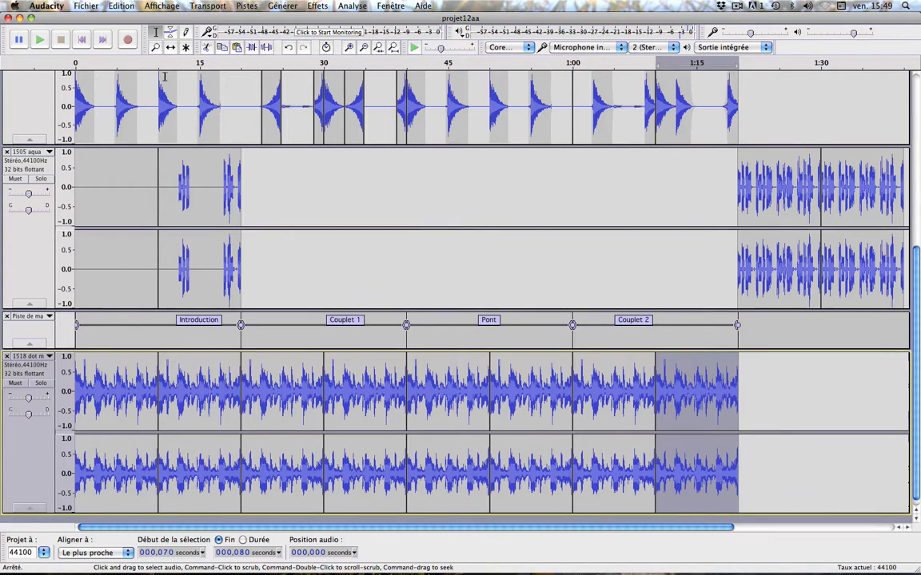
- With the Envelope tool, fade in the first synth chords clip from near silence to a low level and lower the second clip's start to match
left_click(170, 32)
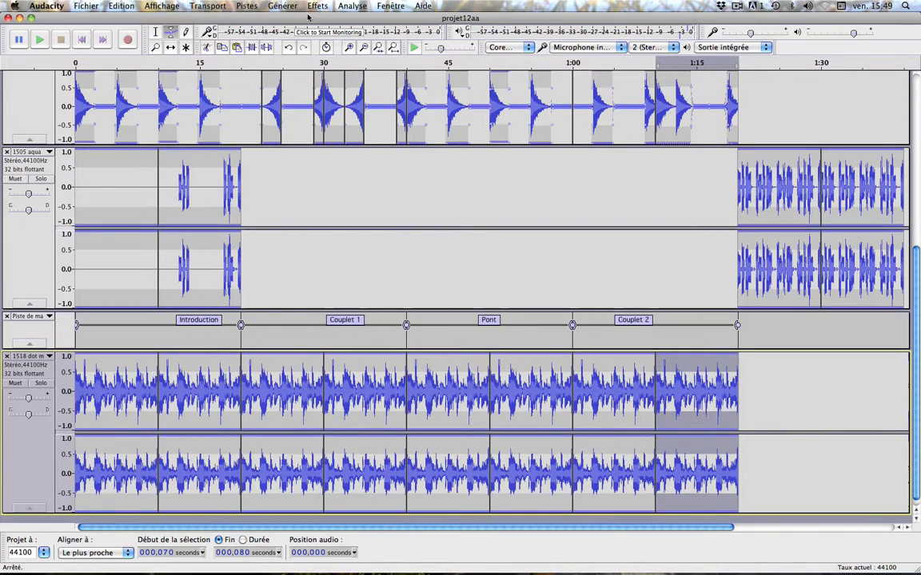
left_click(350, 48)
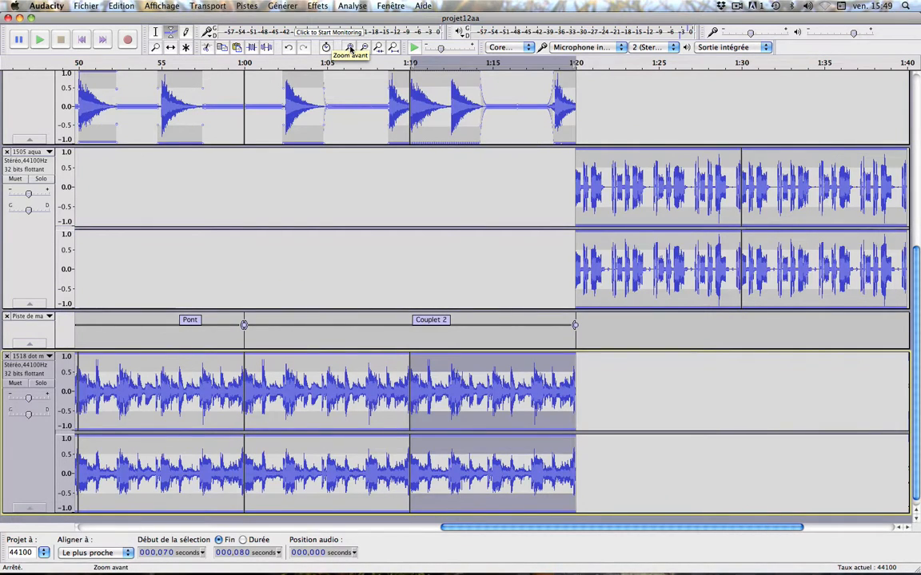
left_click(361, 534)
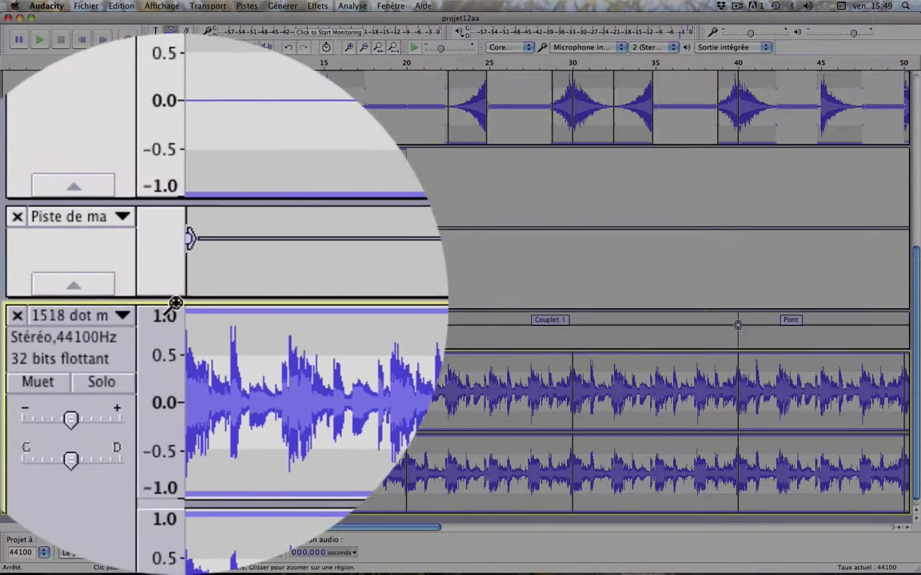
mouse_move(189, 303)
left_mouse_down()
mouse_move(187, 396)
mouse_move(189, 298)
left_mouse_up()
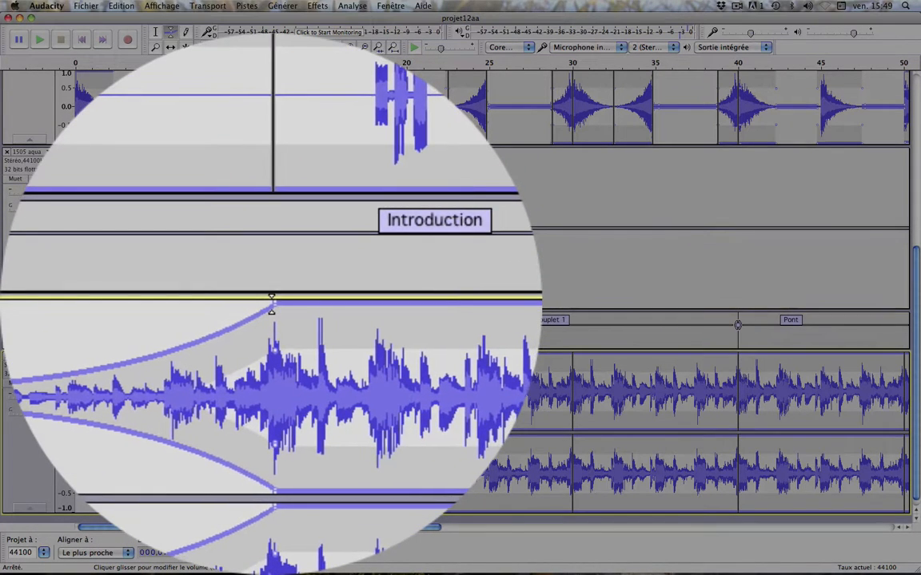
left_click_drag(272, 305, 264, 363)
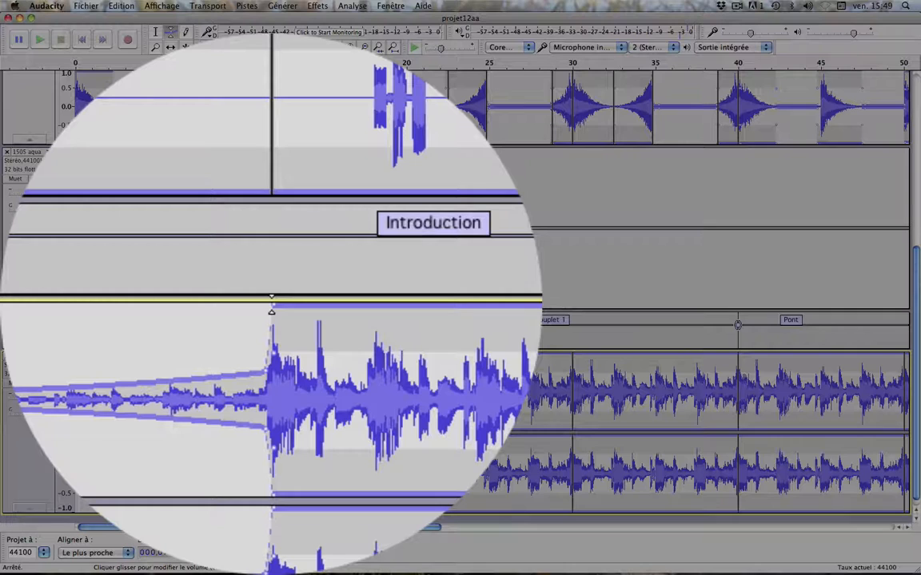
left_click_drag(272, 304, 264, 362)
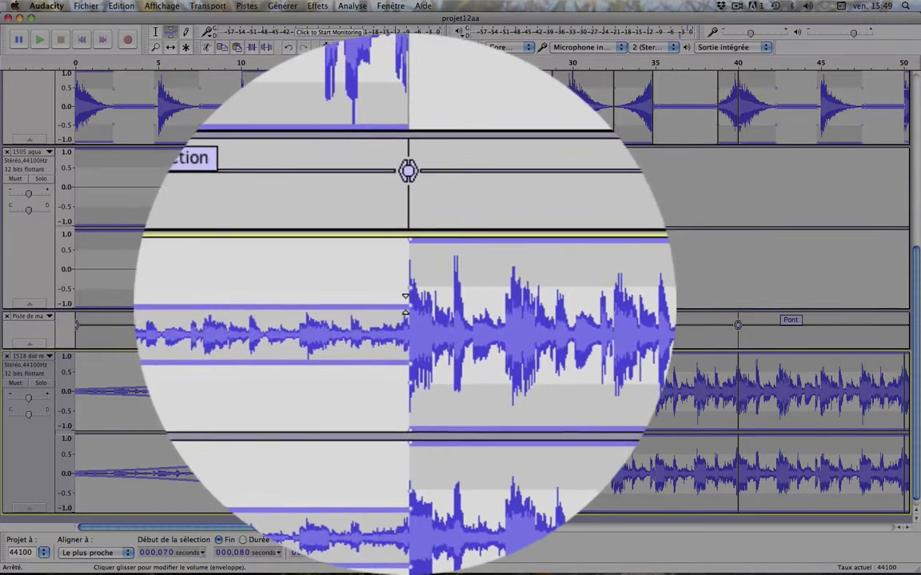
- Continue the synth chords volume envelope as a steady rise through 20 and 30 seconds to full level at 40 seconds, fine-tuning the 10-second point
left_click_drag(408, 305, 406, 304)
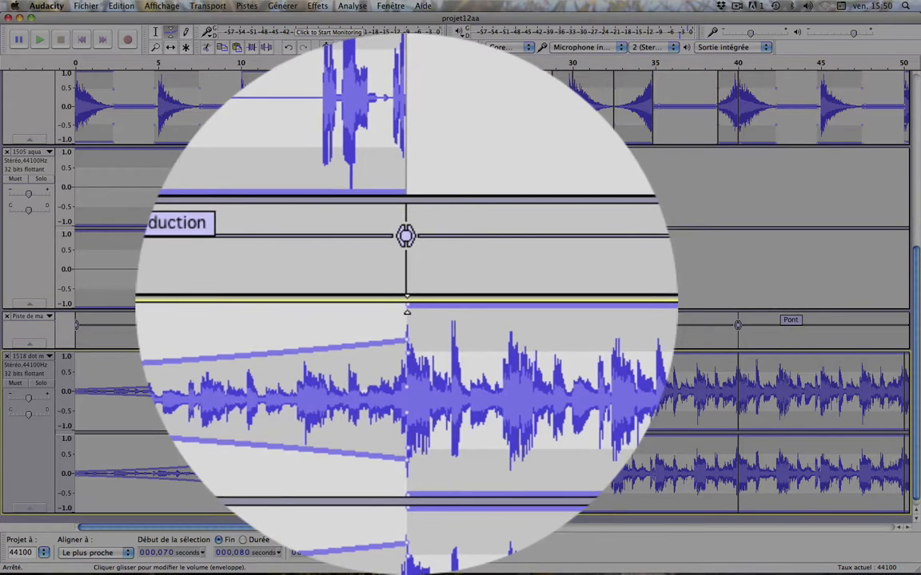
left_click_drag(407, 305, 405, 339)
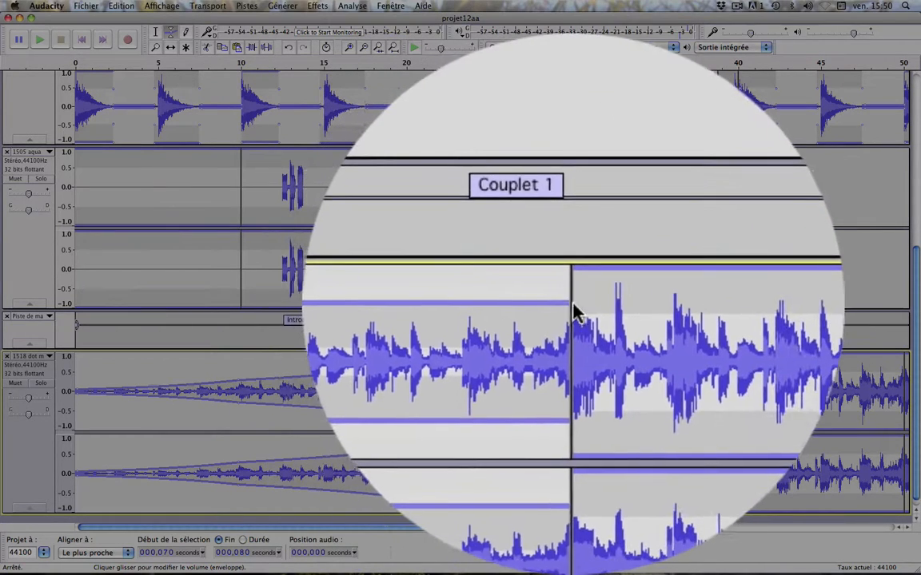
left_click(572, 304)
mouse_move(572, 304)
left_mouse_down()
mouse_move(572, 288)
mouse_move(573, 322)
left_mouse_up()
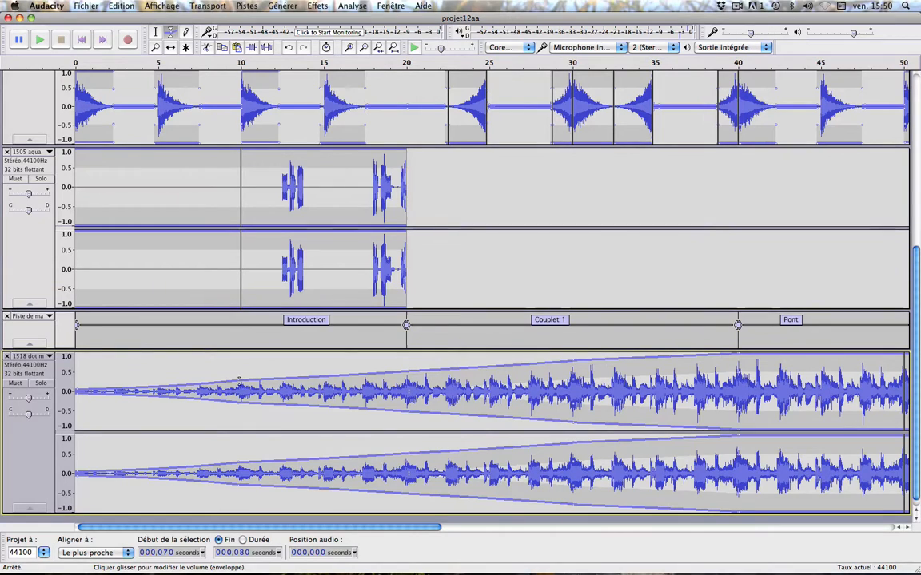
left_click_drag(239, 381, 239, 382)
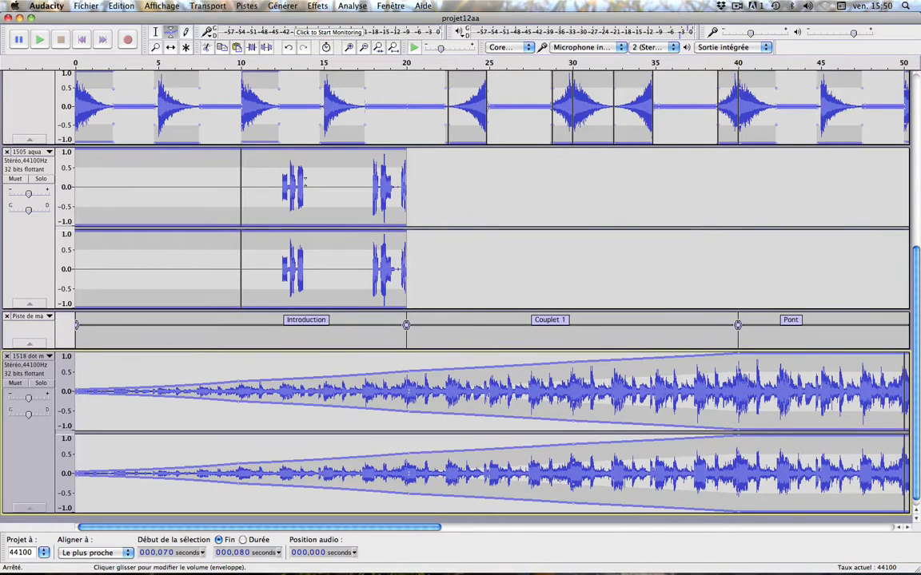
- Listen to the project from the start to the beginning of Pont to check the gradual synth fade-in
left_click(69, 38)
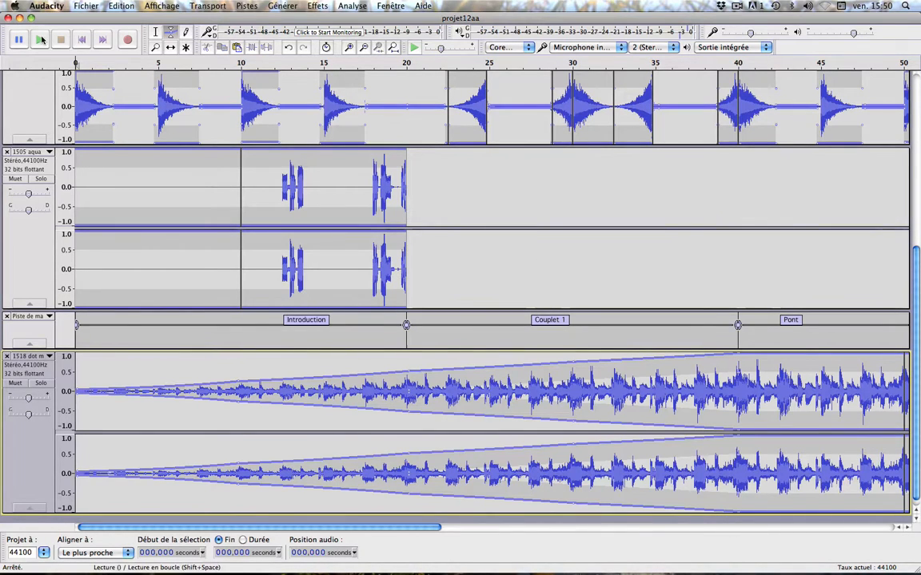
left_click(41, 40)
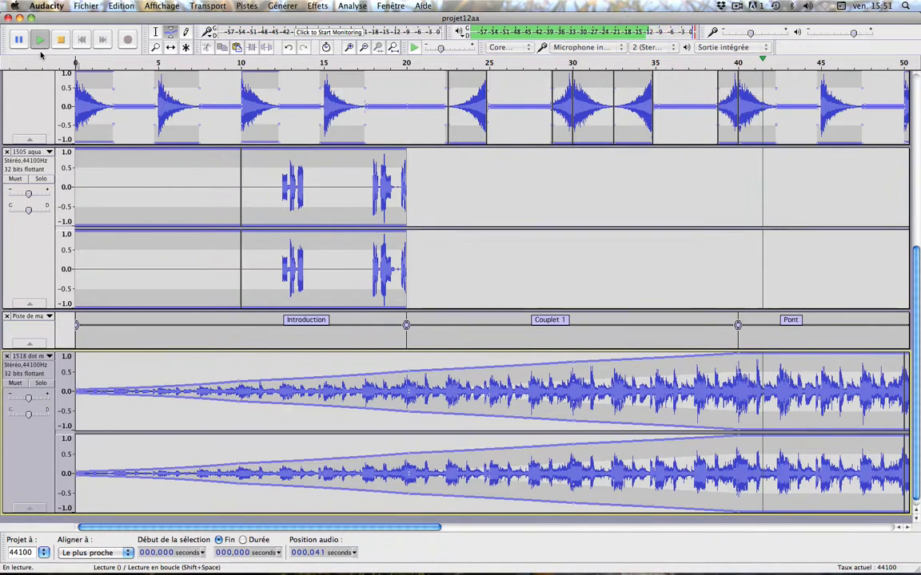
key("space")
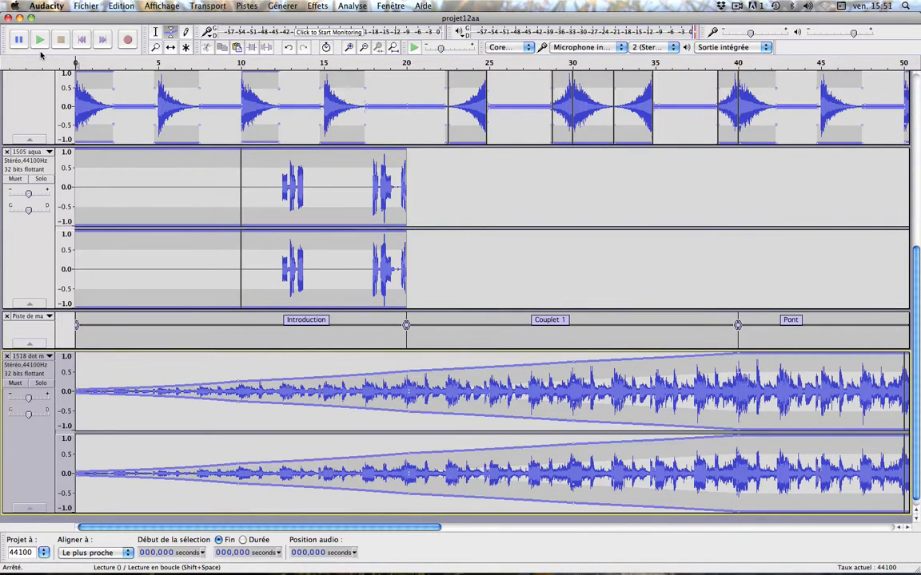